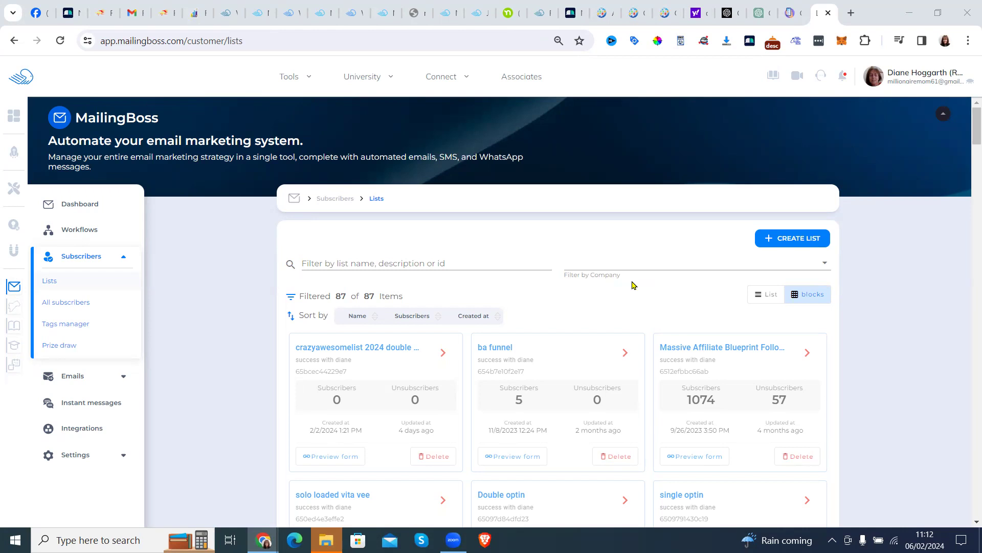
- Start a new subscriber list named 'mulitple forms'
click(777, 242)
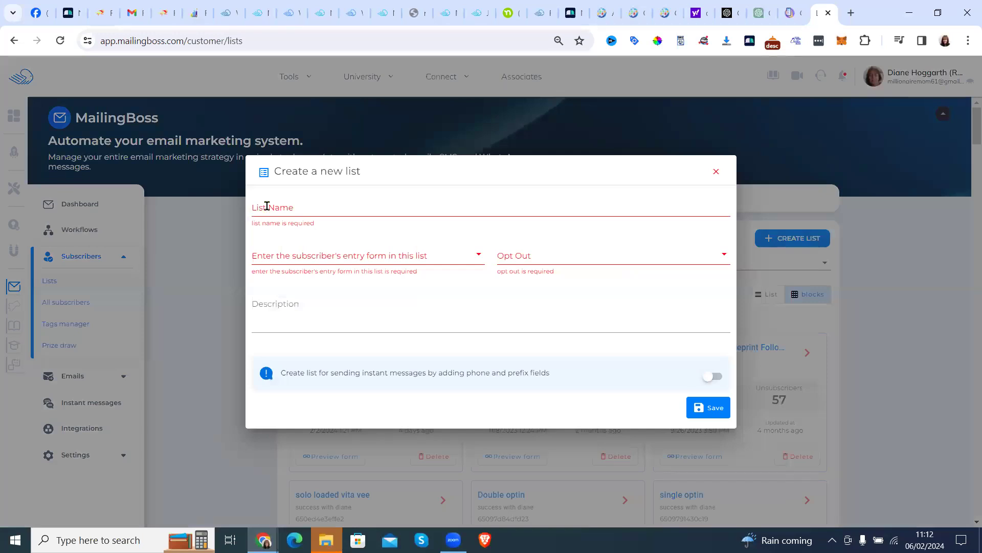
click(268, 206)
text(mu)
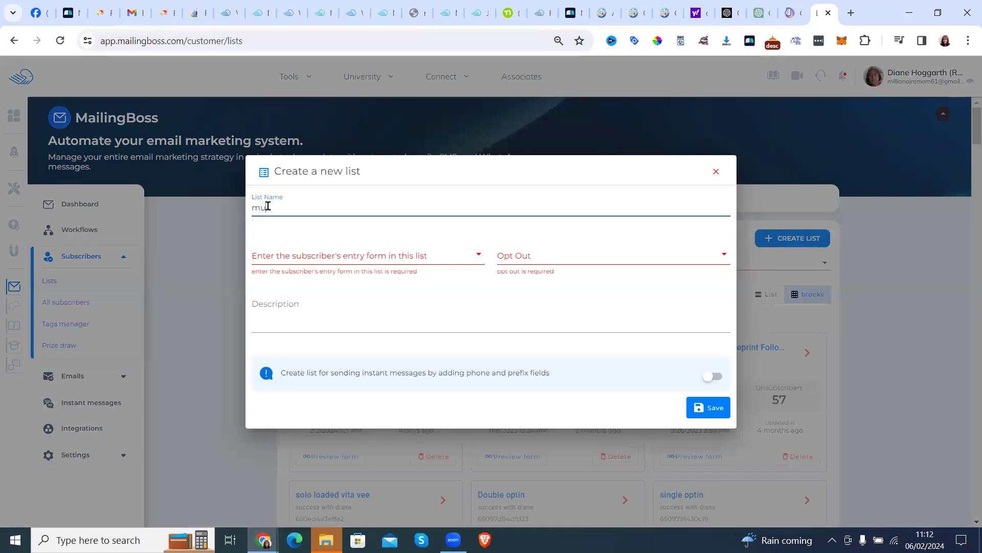
text(litple forms)
click(267, 207)
text(i)
- Choose Double entry form, Single opt-out and description 'training', then save the list
click(286, 257)
click(274, 266)
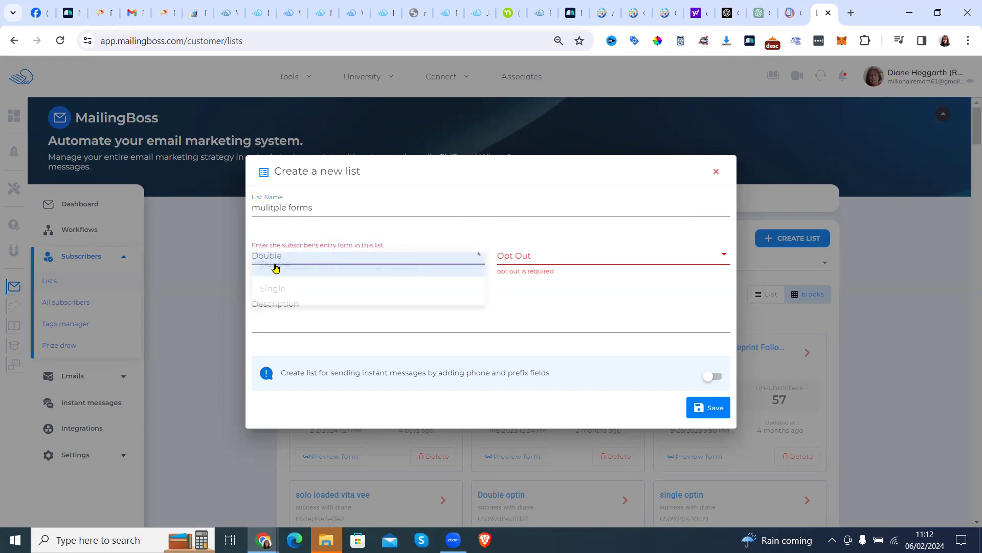
click(508, 257)
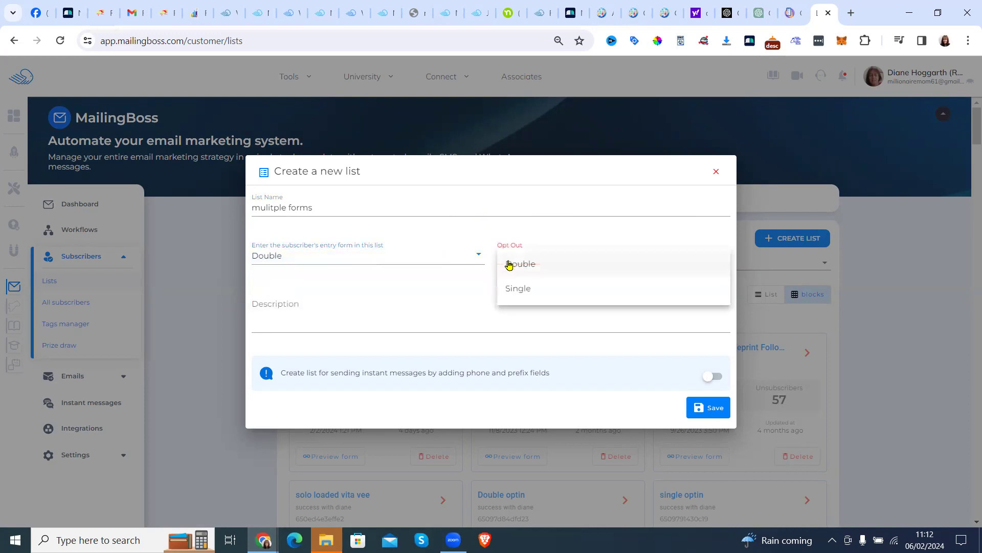
click(517, 288)
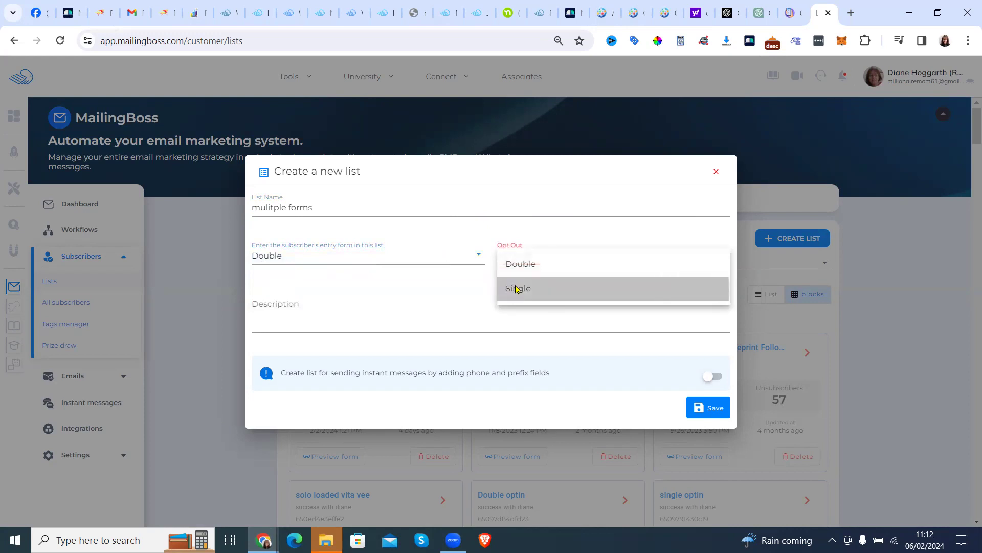
click(347, 320)
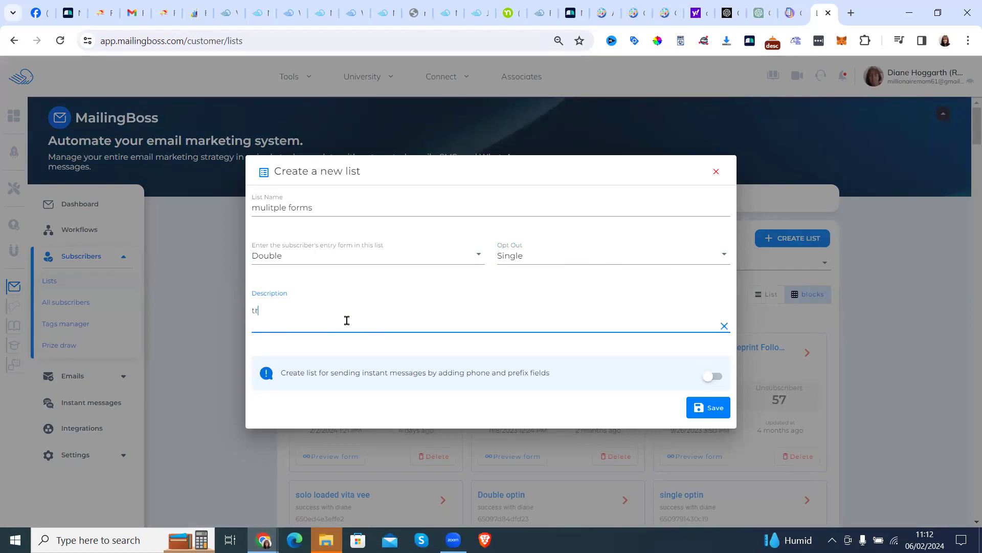
text(training)
click(709, 408)
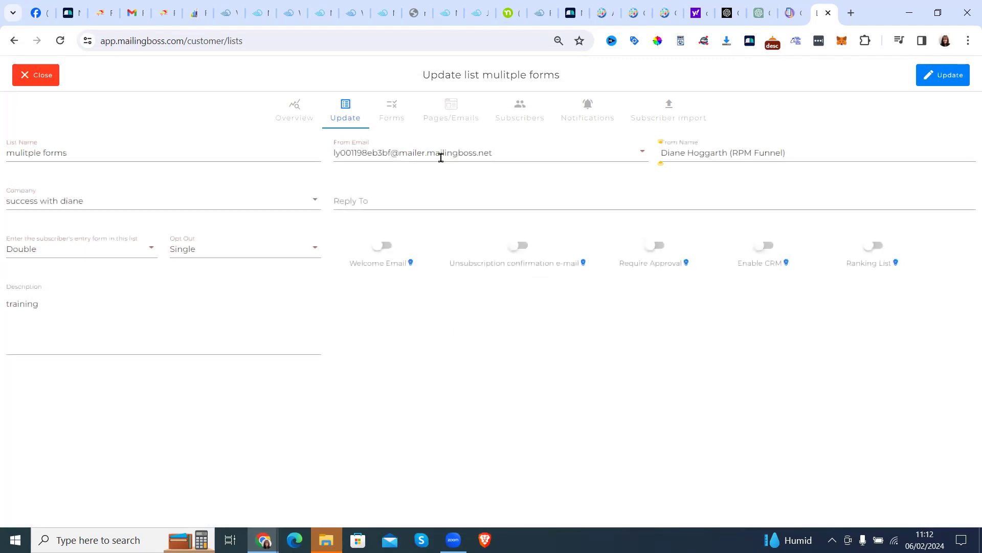
- Pick a different account address as the list's From Email and bring up its subscription forms
click(639, 153)
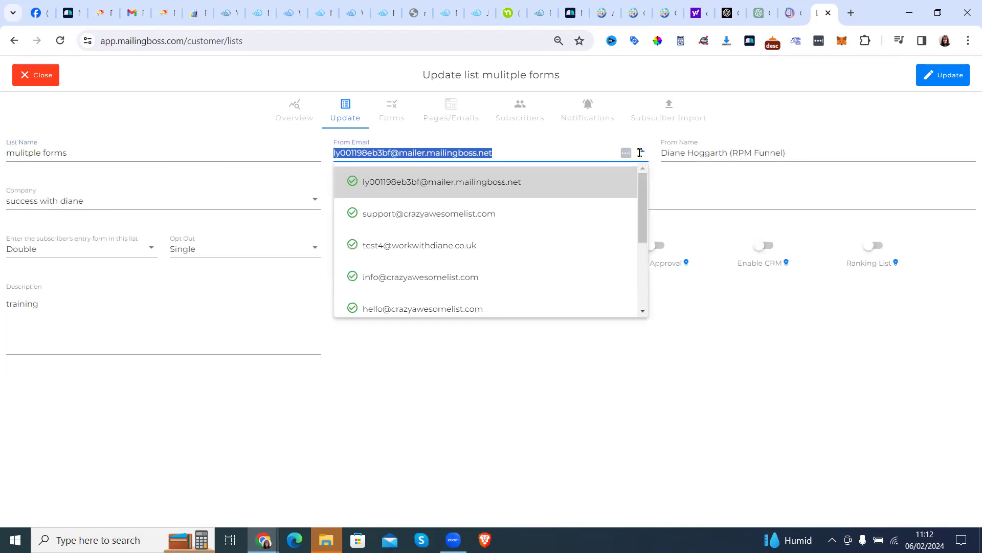
click(643, 314)
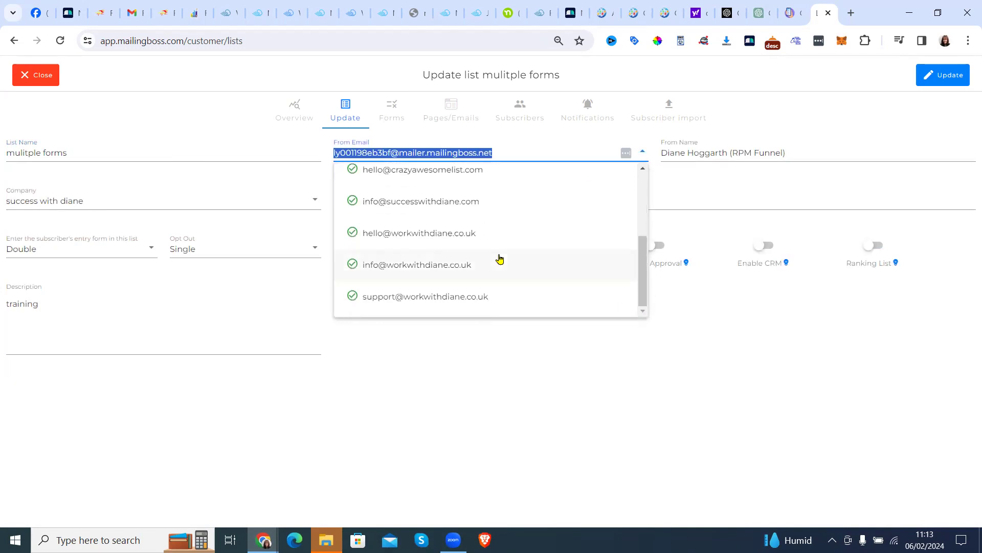
click(500, 260)
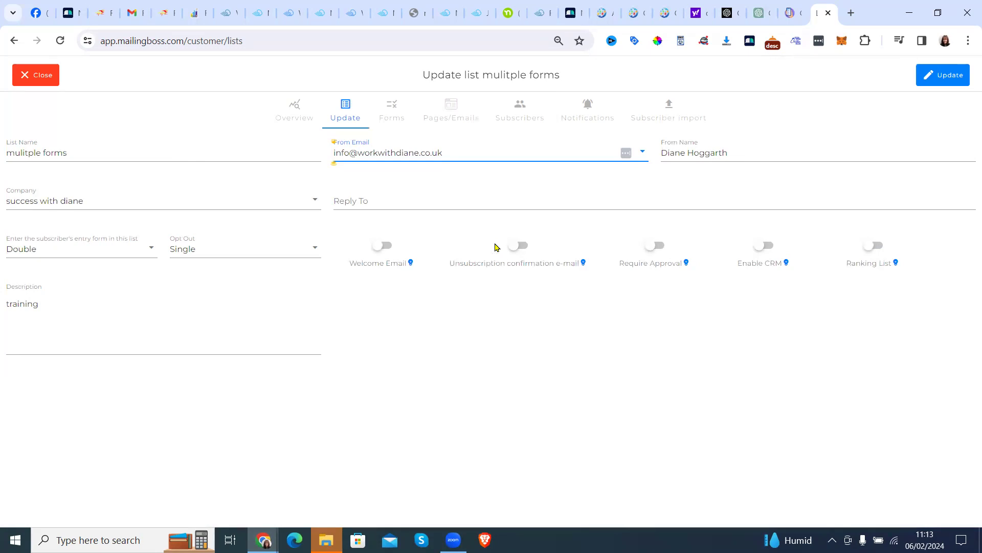
click(391, 112)
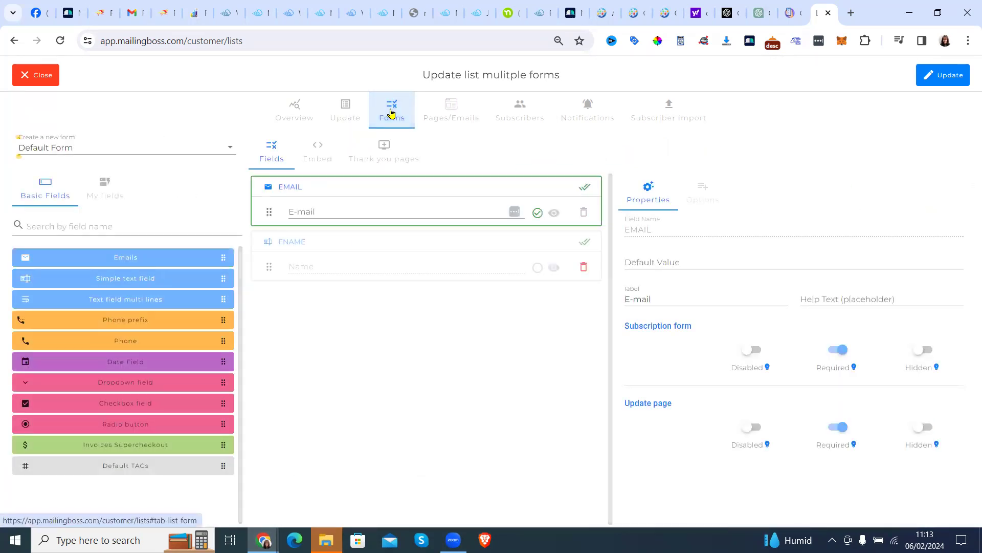
- Move the EMAIL field below FNAME in the Default Form and save the order
drag(395, 193, 389, 295)
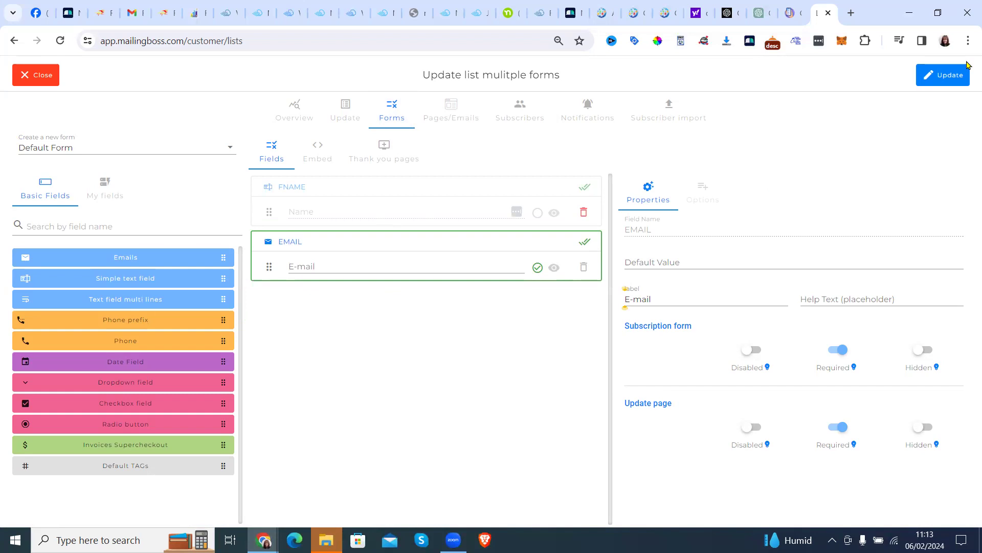
click(951, 77)
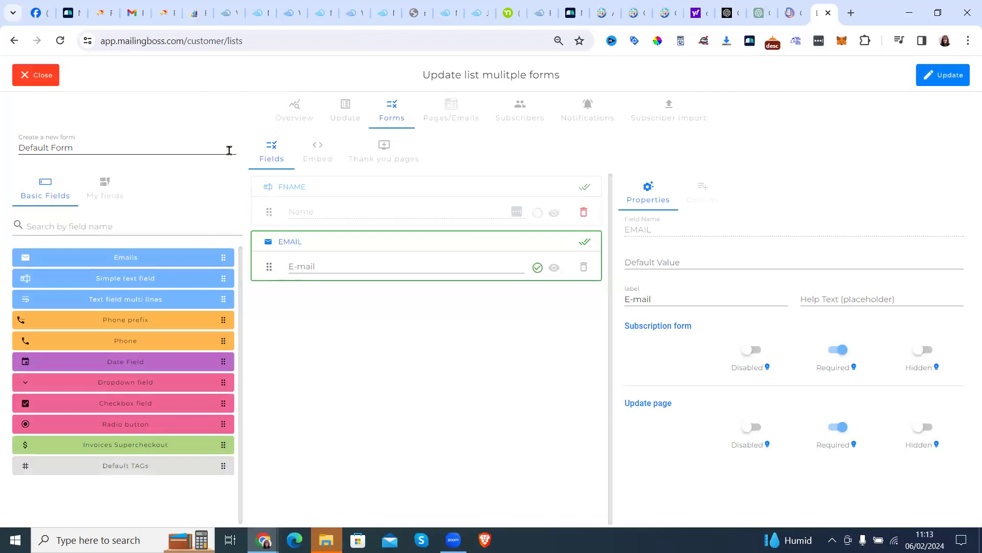
- Create a second form, 'elearningg', and move its EMAIL field below FNAME
click(229, 151)
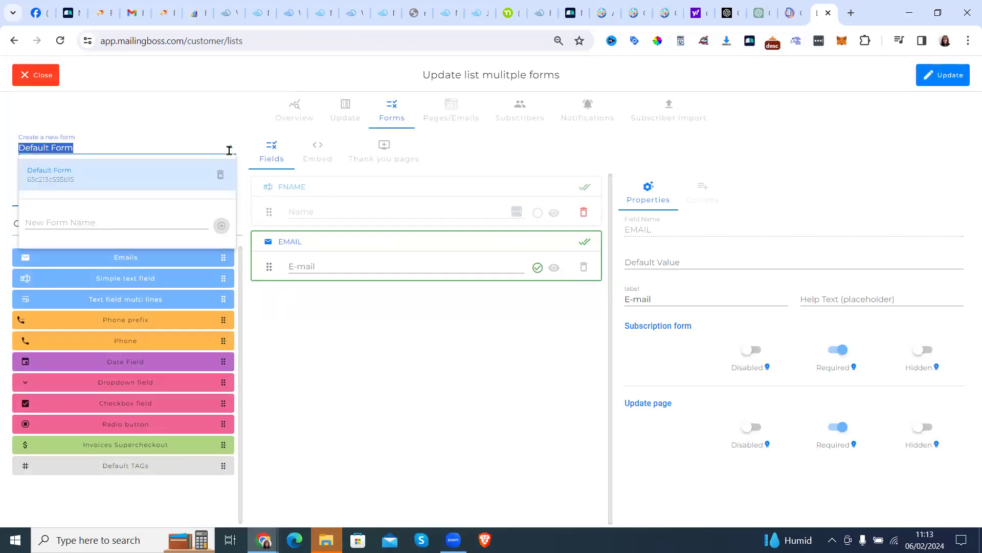
click(159, 219)
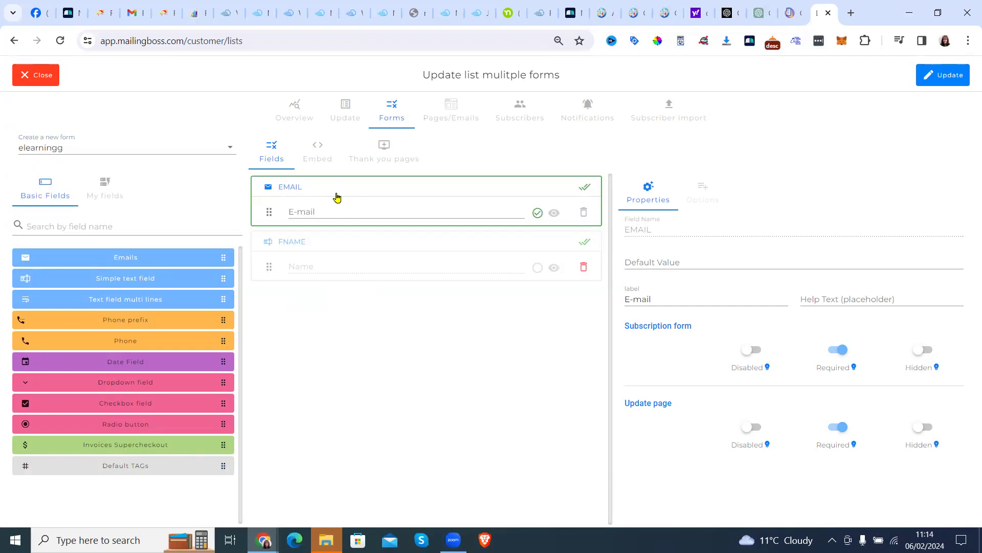
drag(334, 193, 320, 305)
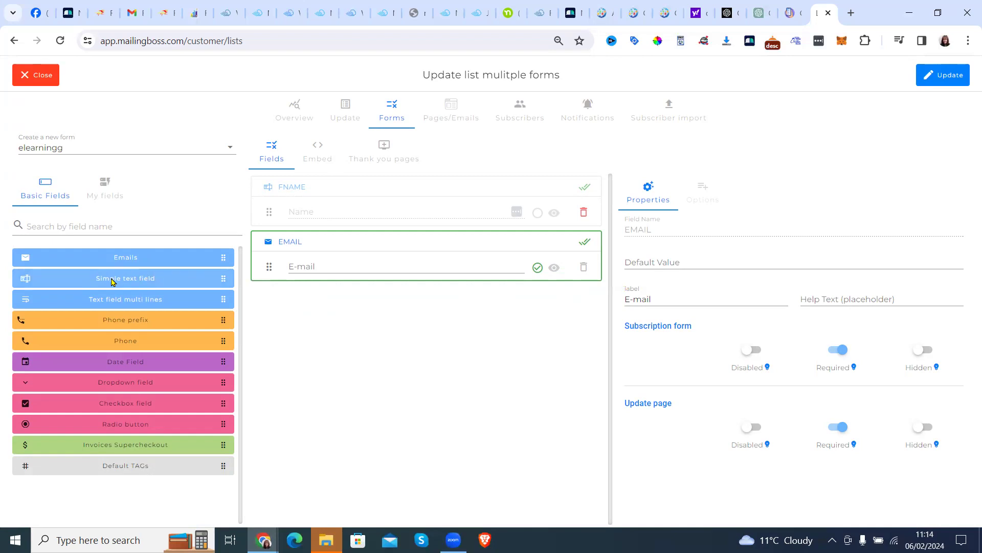
- Add a text field LNAME defaulting to 'Last Name' above EMAIL and save
drag(111, 281, 367, 322)
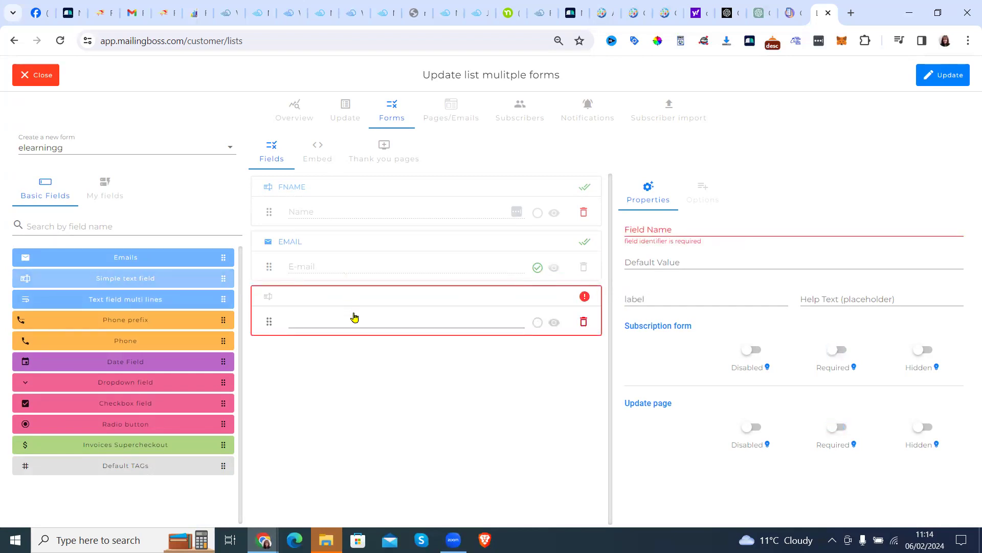
click(649, 231)
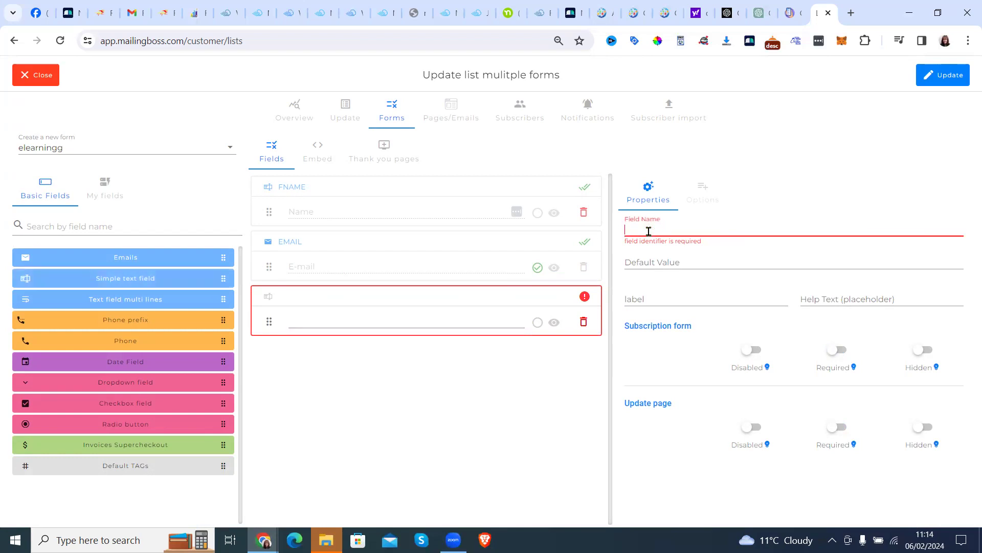
text(LNAME)
key(Tab)
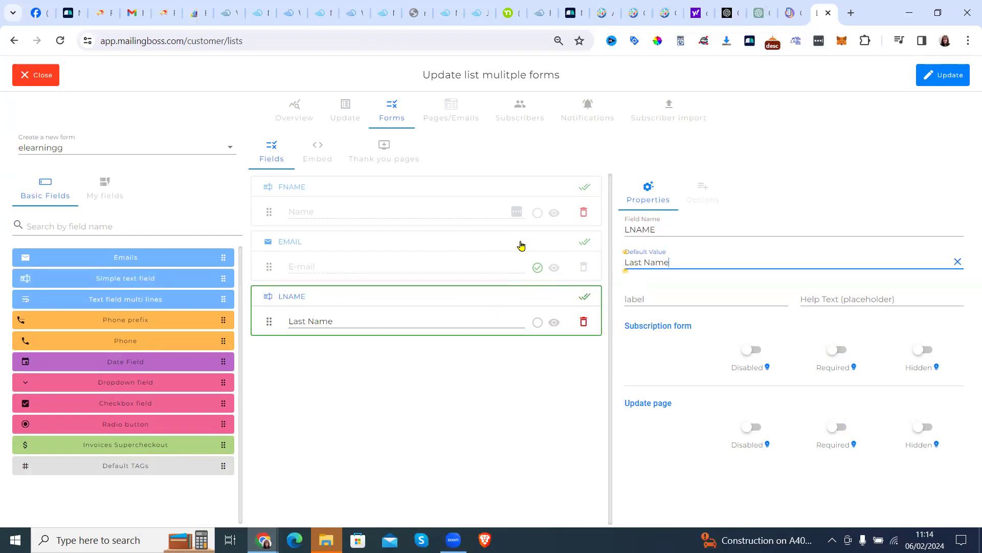
drag(513, 269, 493, 377)
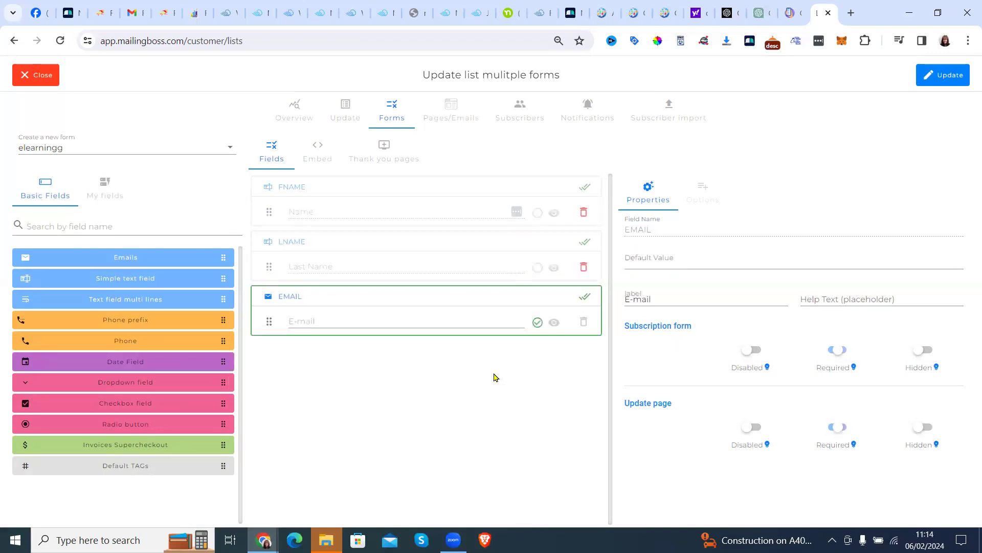
click(952, 78)
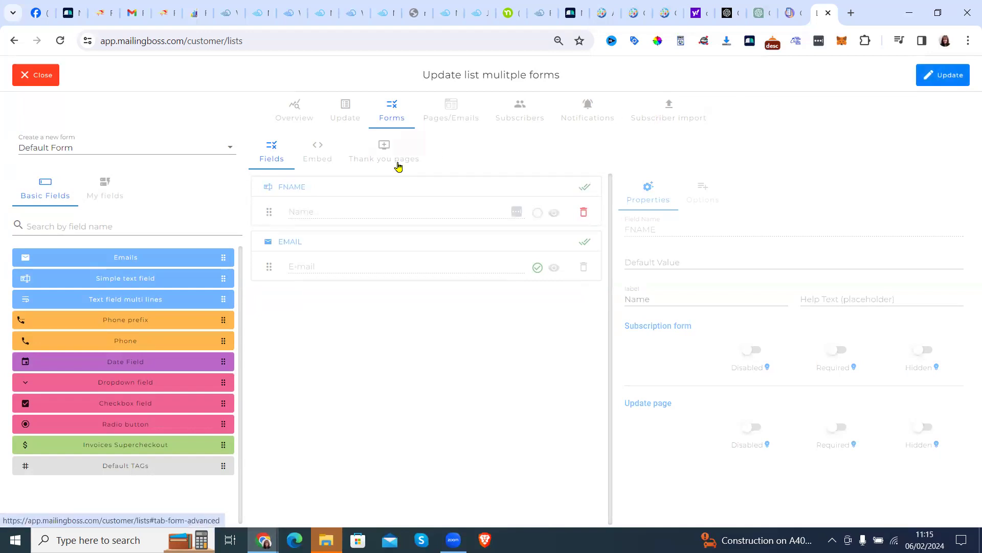
- Create a form named 'consultation' and move EMAIL below FNAME
click(231, 146)
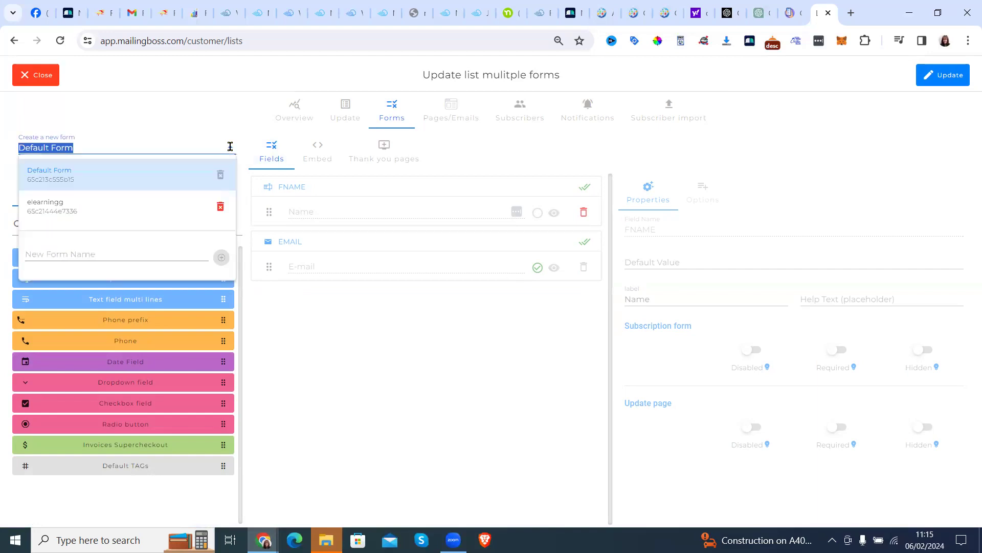
click(86, 251)
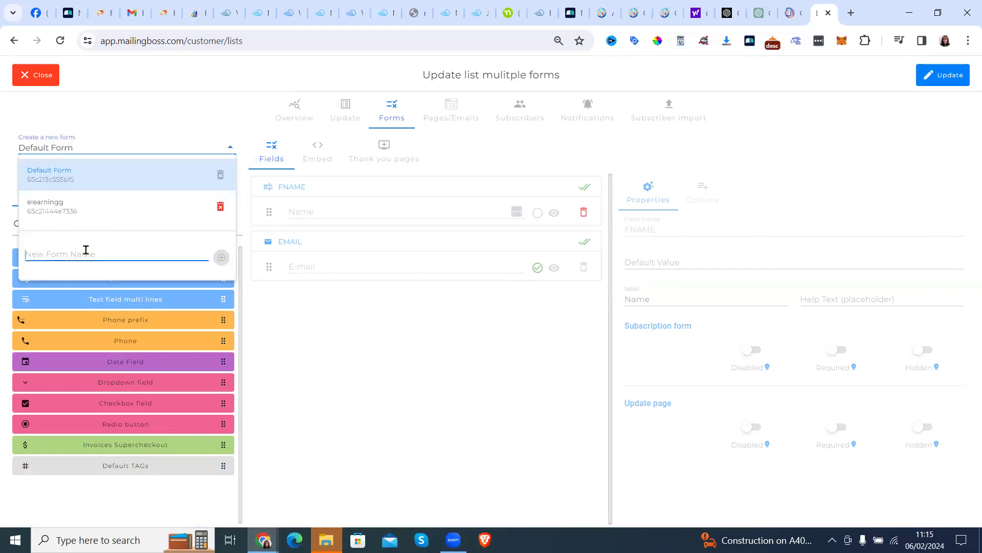
text(consultation)
key(Return)
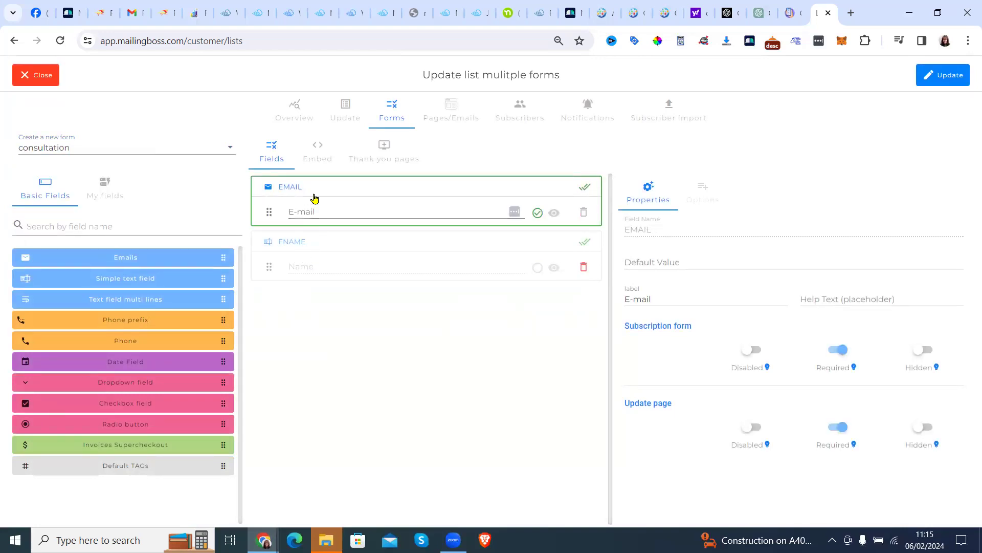
drag(314, 198, 311, 292)
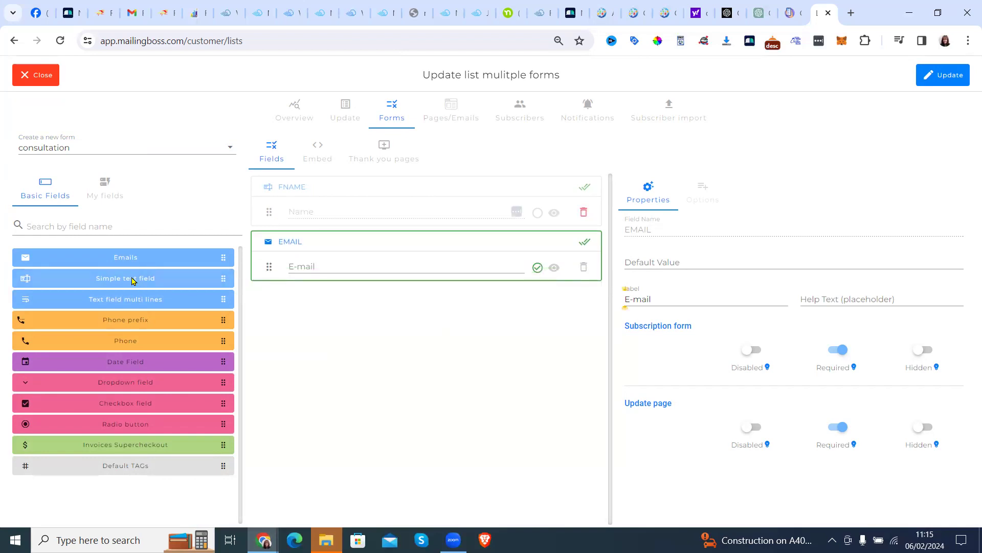
- Add a text field LNAME with default 'Last Name' below EMAIL and save the form
drag(132, 281, 413, 315)
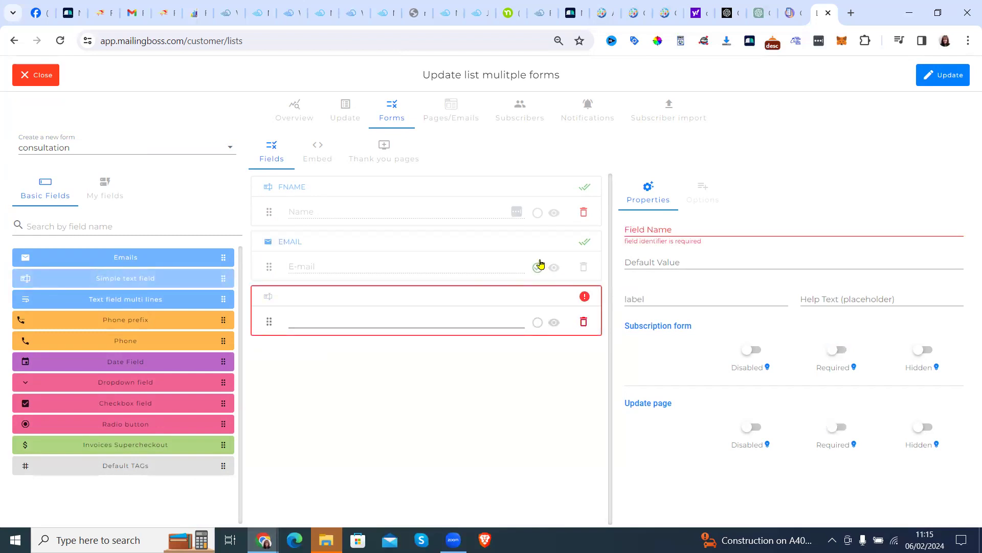
click(628, 228)
text(LNAME)
key(Tab)
text(Last Name)
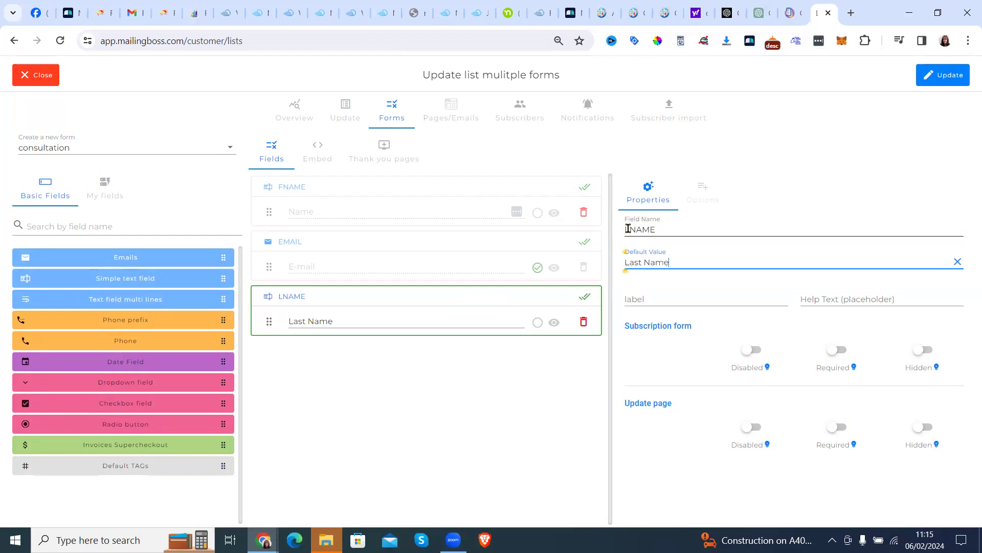
click(938, 75)
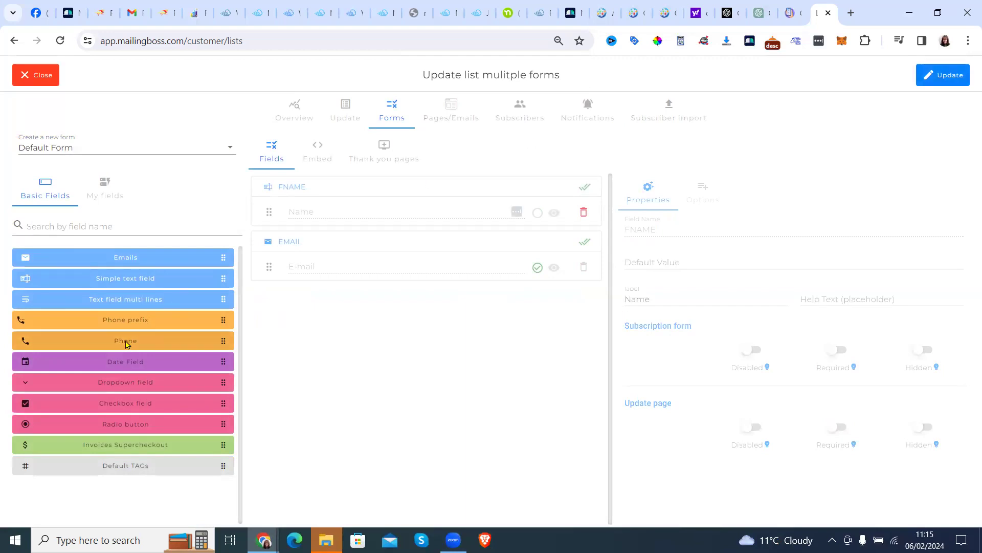
- Add a PHONE field and arrange the Default Form as FNAME, LNAME, EMAIL, PHONE
drag(127, 340, 418, 307)
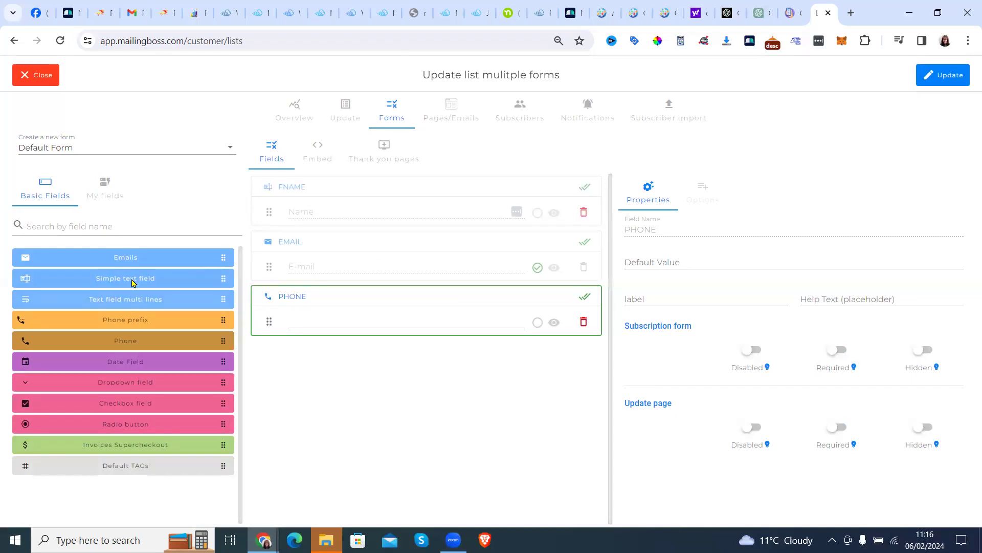
text(Name)
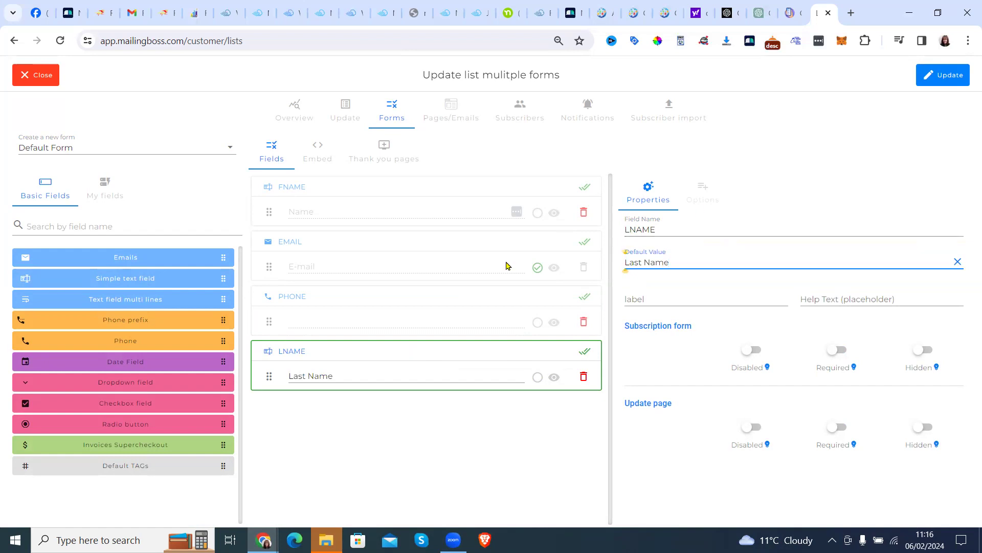
drag(406, 302, 401, 399)
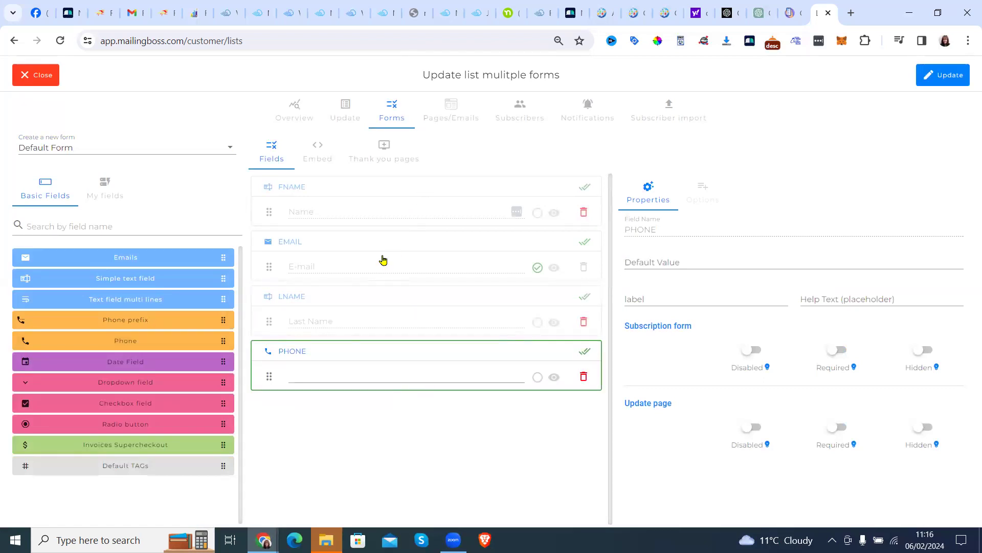
drag(381, 259, 418, 303)
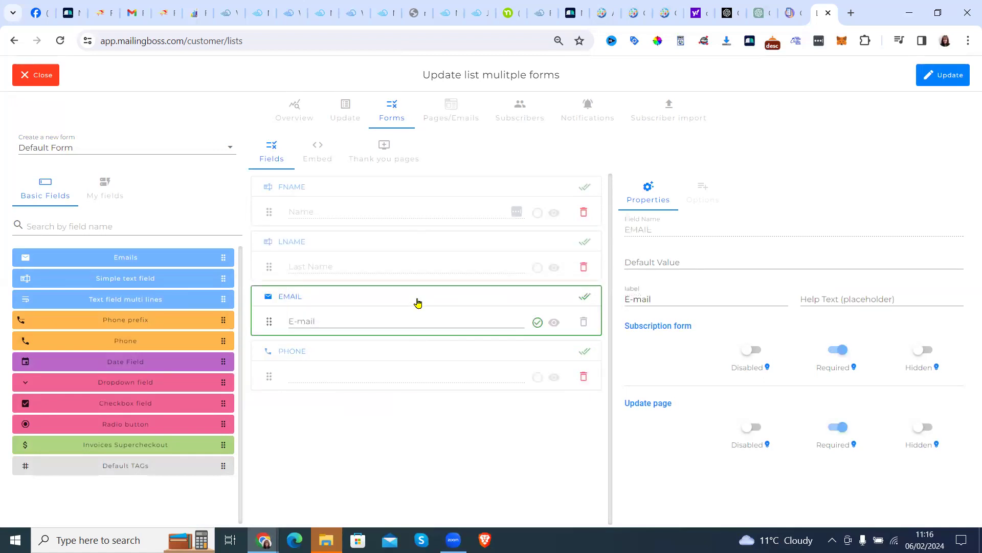
- Save the Default Form with its fields ordered FNAME, LNAME, EMAIL, PHONE
click(945, 77)
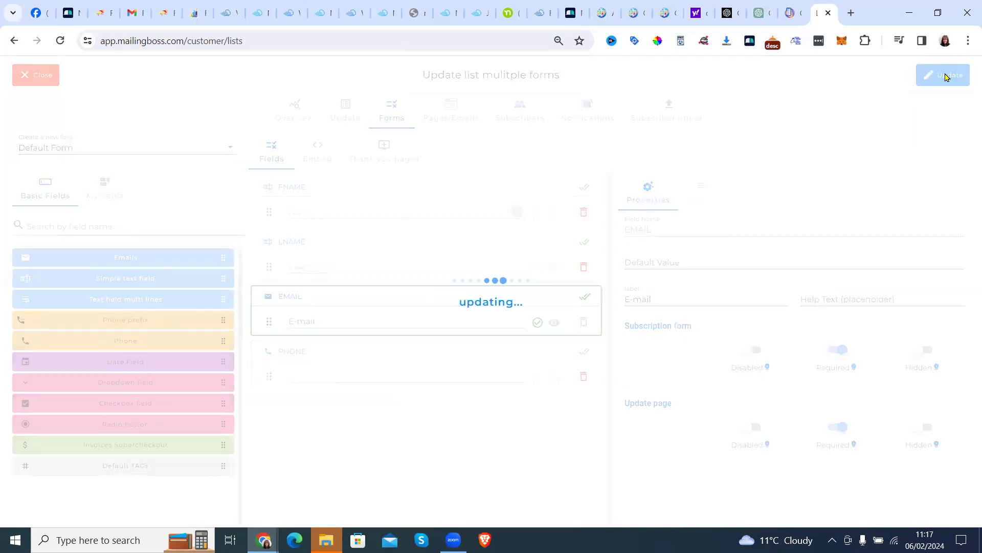